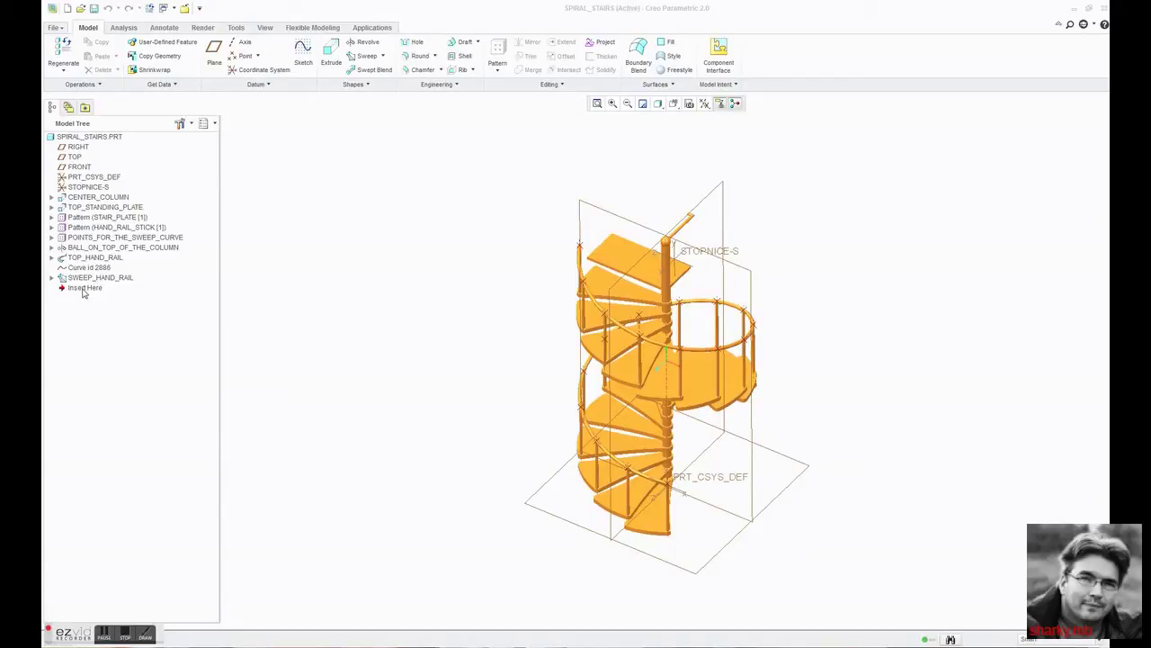
Delete the handrail features, HAND_RAIL_STICK pattern through SWEEP_HAND_RAIL.
{"action": "middle_click_drag", "start_coordinate": [662, 383], "coordinate": [629, 377]}
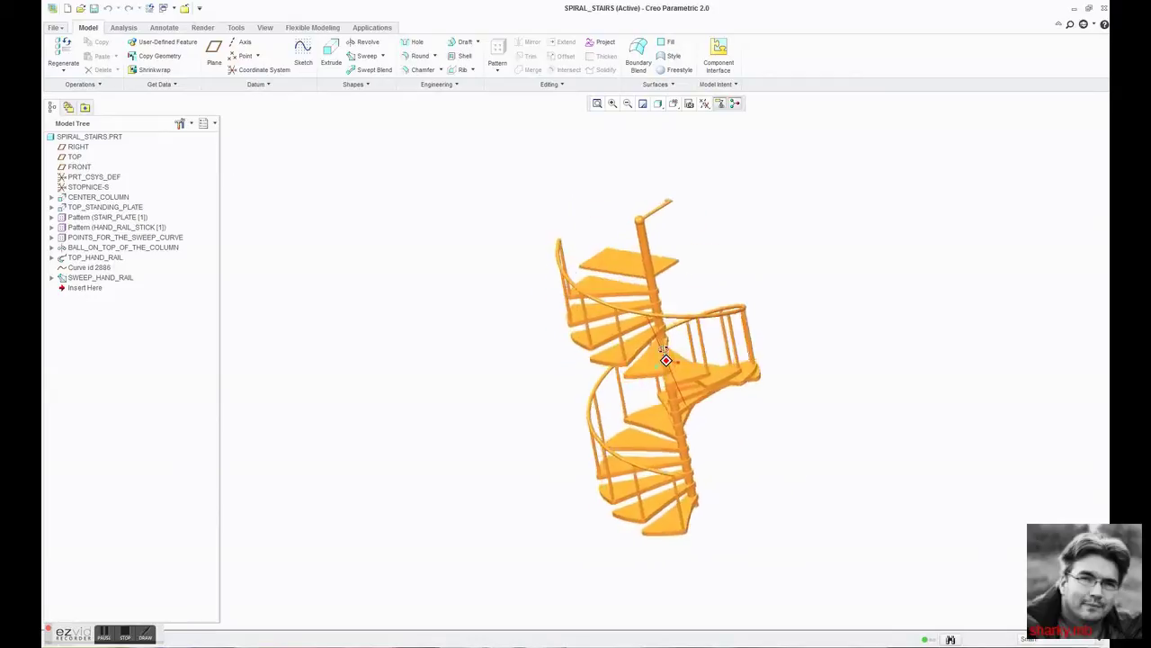
{"action": "key", "text": "ctrl+d"}
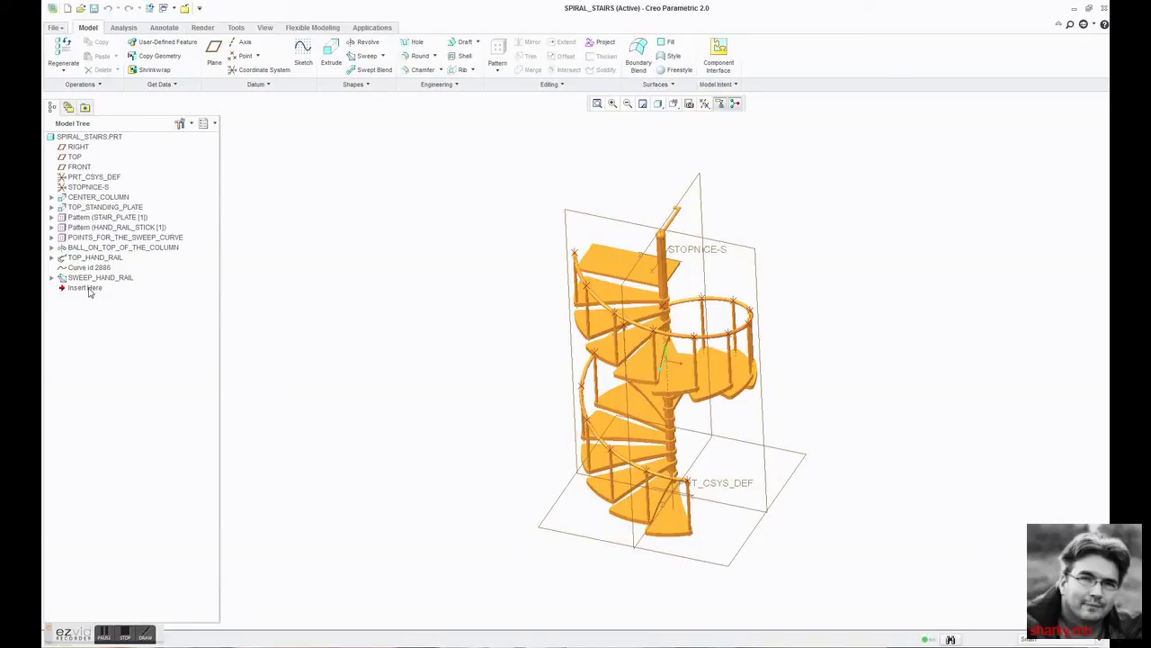
{"action": "left_click", "coordinate": [87, 227]}
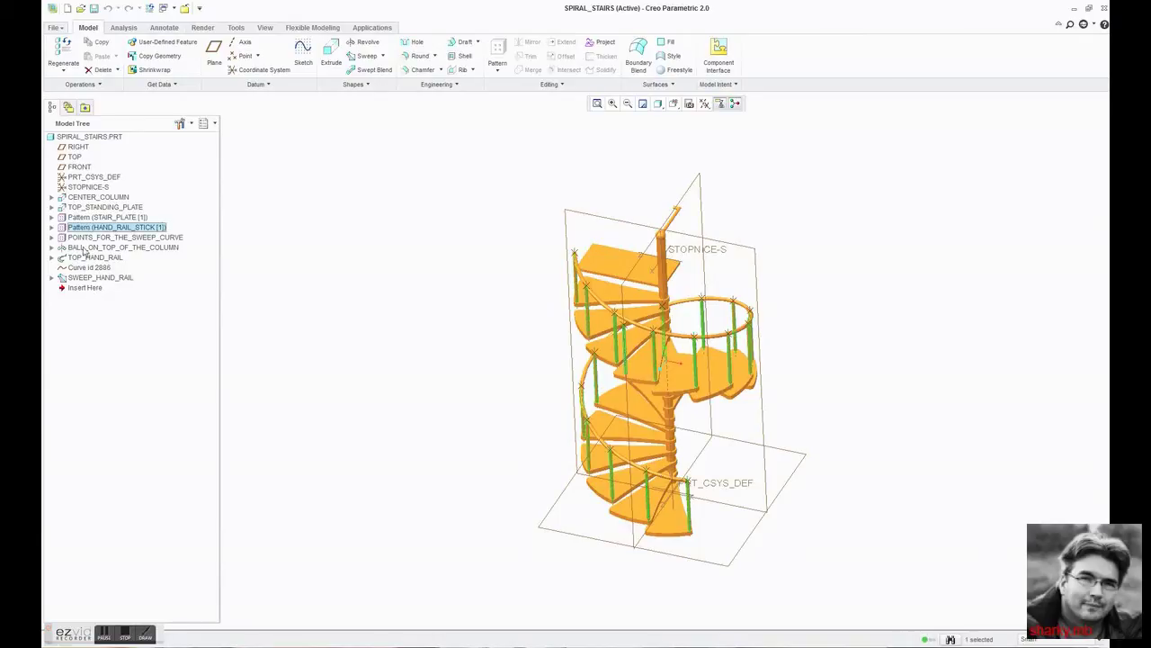
{"action": "left_click", "coordinate": [84, 277], "text": "shift"}
{"action": "right_click", "coordinate": [95, 279]}
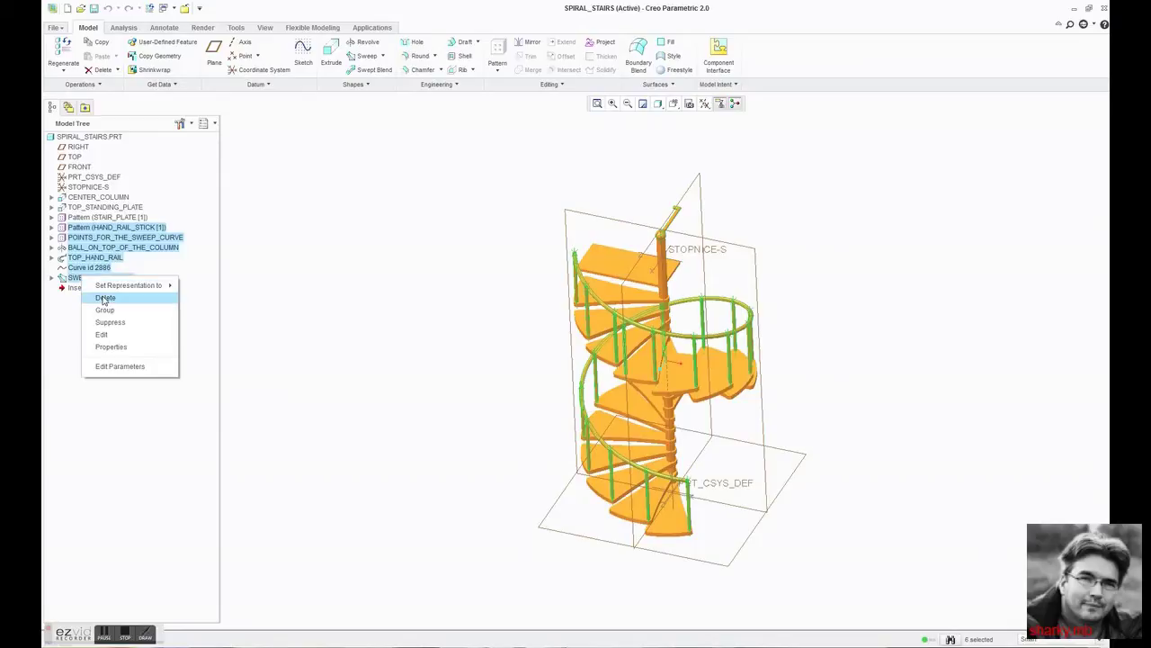
{"action": "left_click", "coordinate": [105, 297]}
{"action": "left_click", "coordinate": [536, 335]}
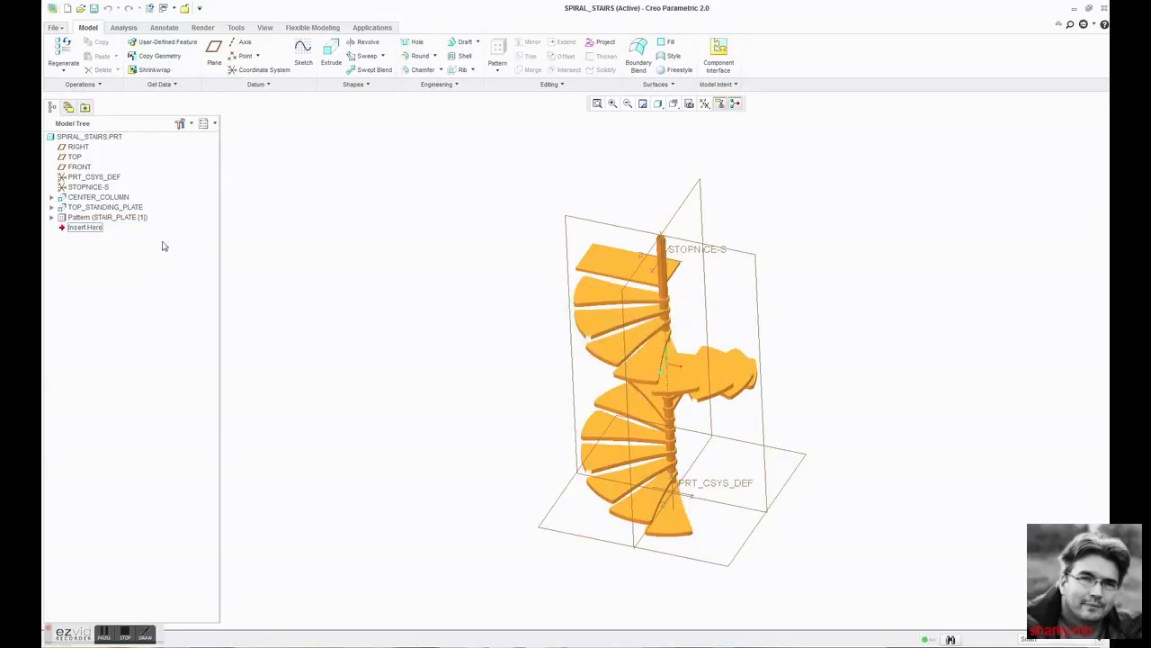
Delete the STAIR_PLATE pattern, keeping the original single stair plate.
{"action": "left_click", "coordinate": [89, 217]}
{"action": "right_click", "coordinate": [87, 219]}
{"action": "left_click", "coordinate": [121, 242]}
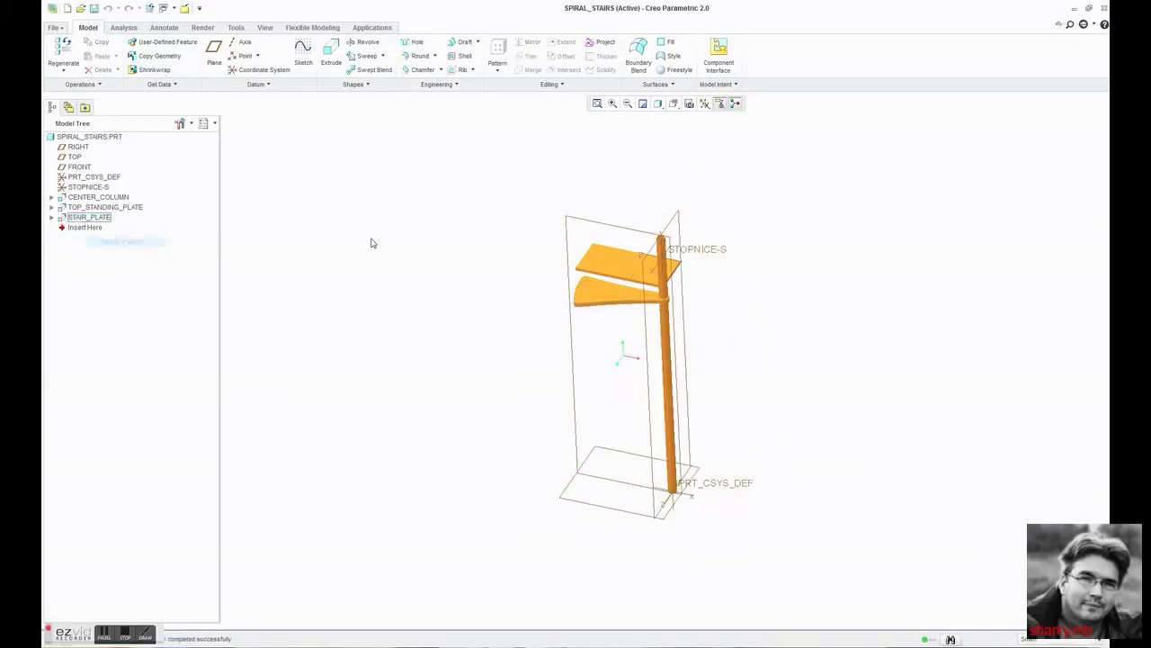
{"action": "middle_click_drag", "start_coordinate": [632, 399], "coordinate": [627, 297]}
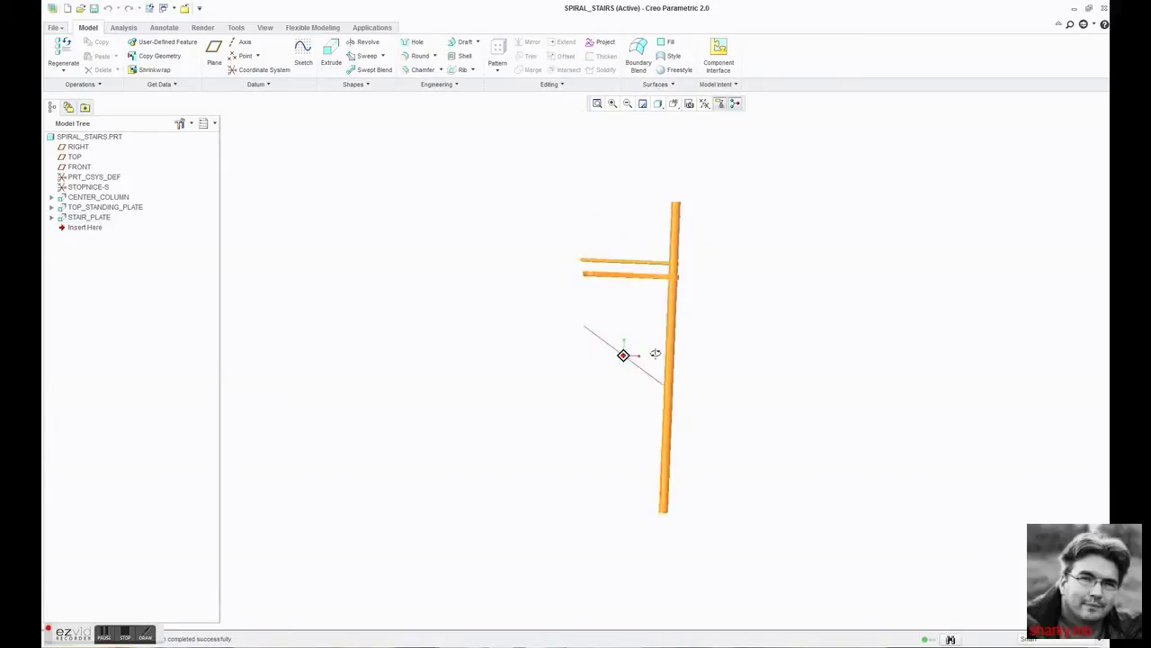
{"action": "scroll", "coordinate": [627, 297], "scroll_direction": "down", "scroll_amount": 2}
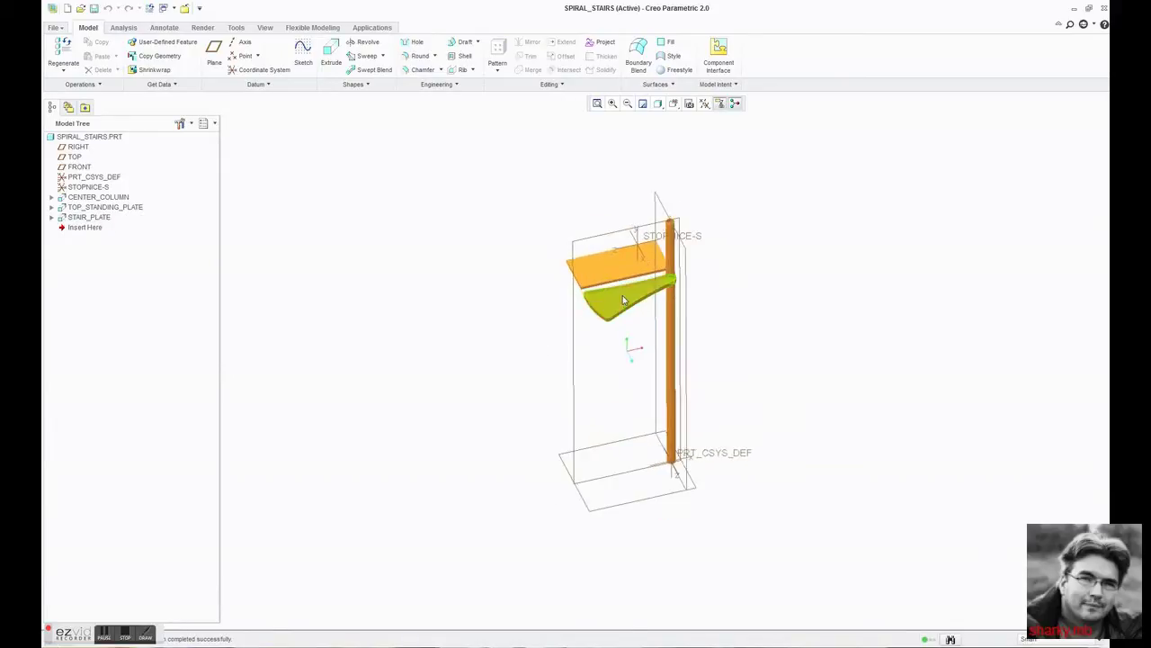
{"action": "scroll", "coordinate": [622, 295], "scroll_direction": "down", "scroll_amount": 2}
{"action": "left_click", "coordinate": [647, 299]}
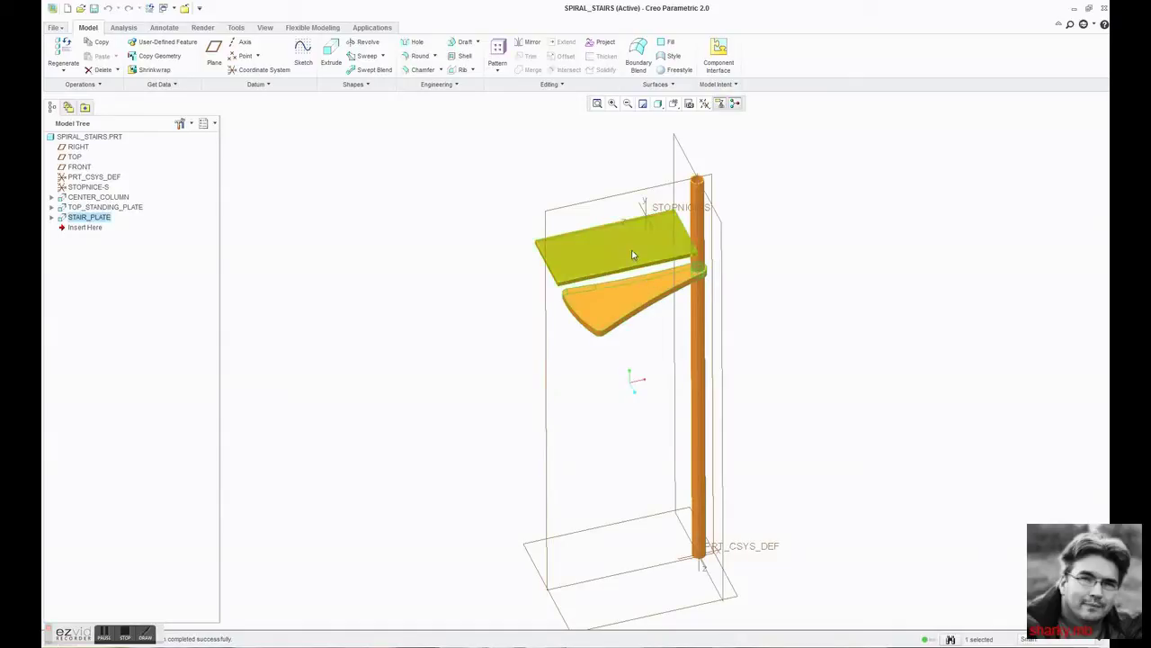
{"action": "left_click", "coordinate": [637, 246]}
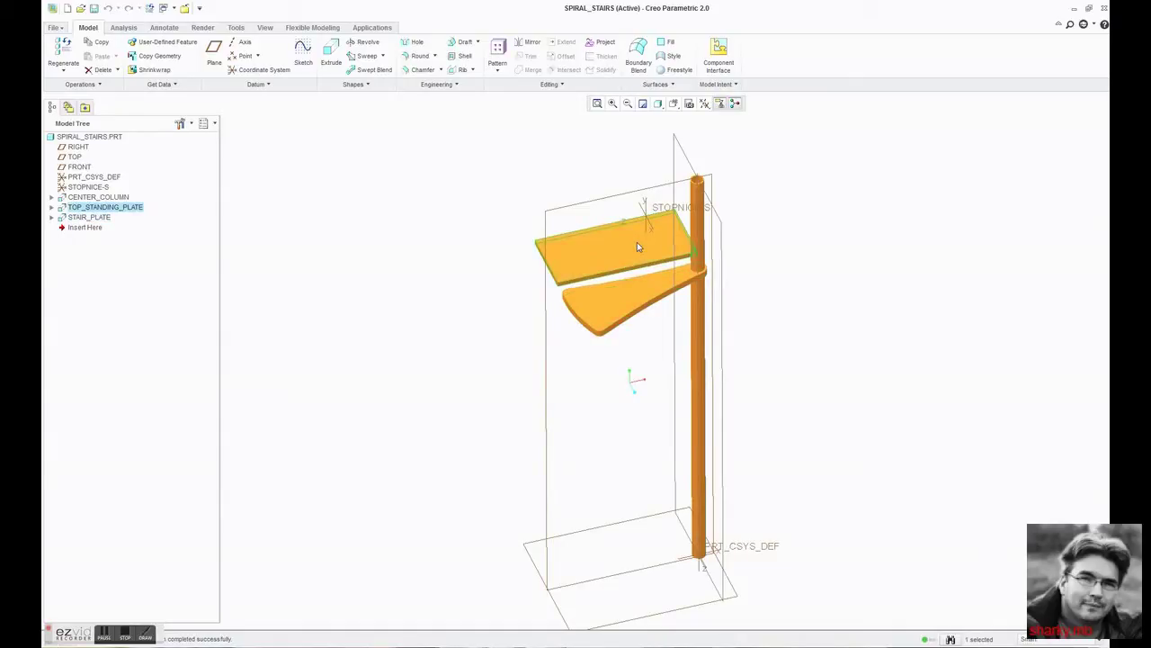
{"action": "left_click", "coordinate": [648, 247]}
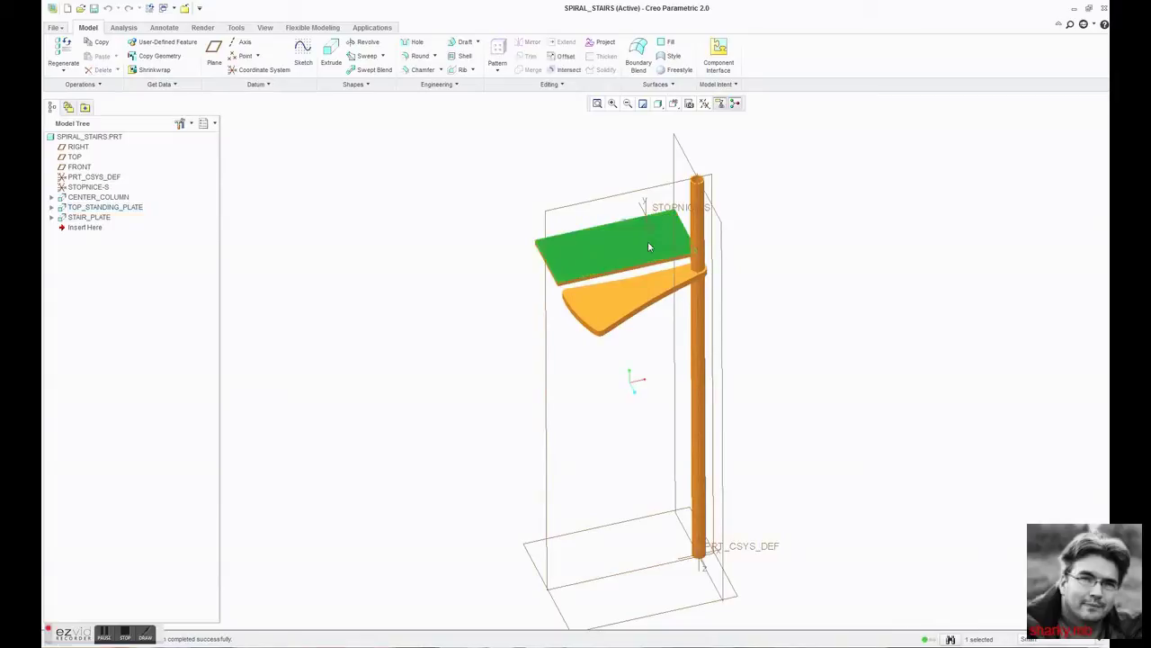
{"action": "middle_click_drag", "start_coordinate": [661, 315], "coordinate": [674, 315]}
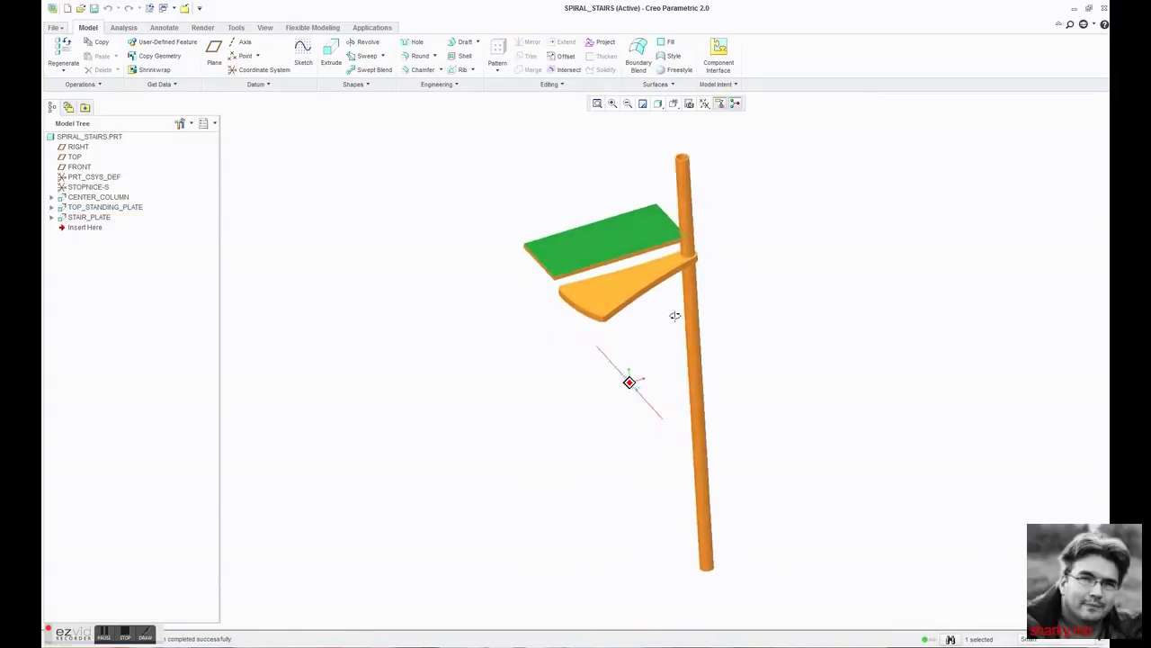
{"action": "left_click", "coordinate": [674, 286]}
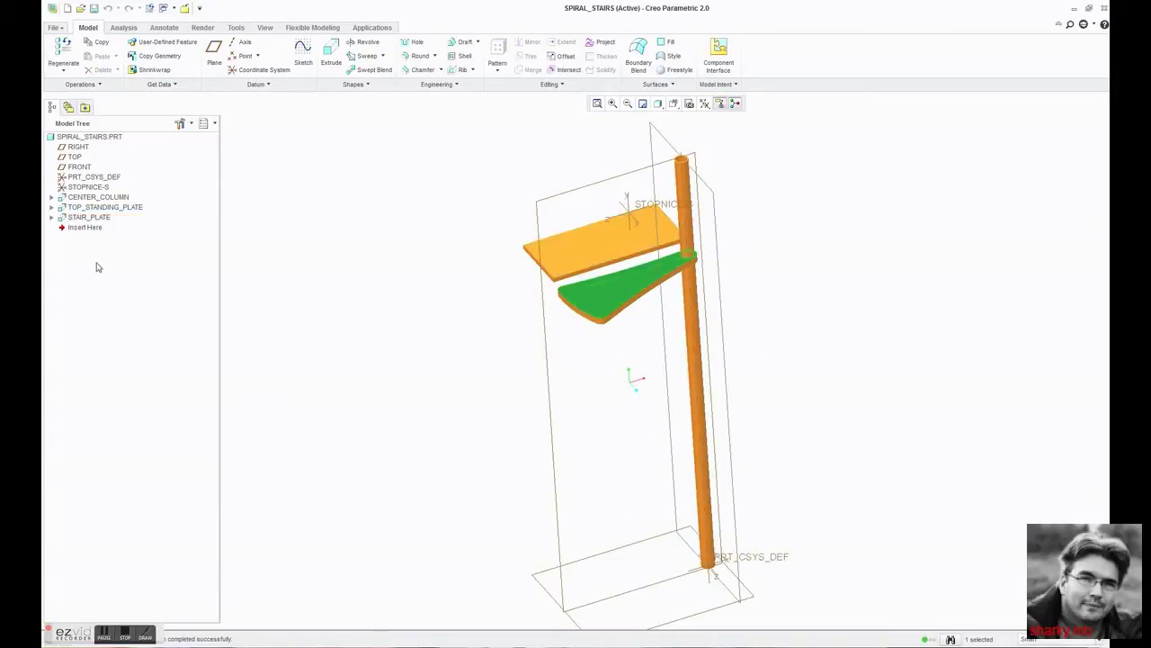
{"action": "left_click", "coordinate": [601, 241]}
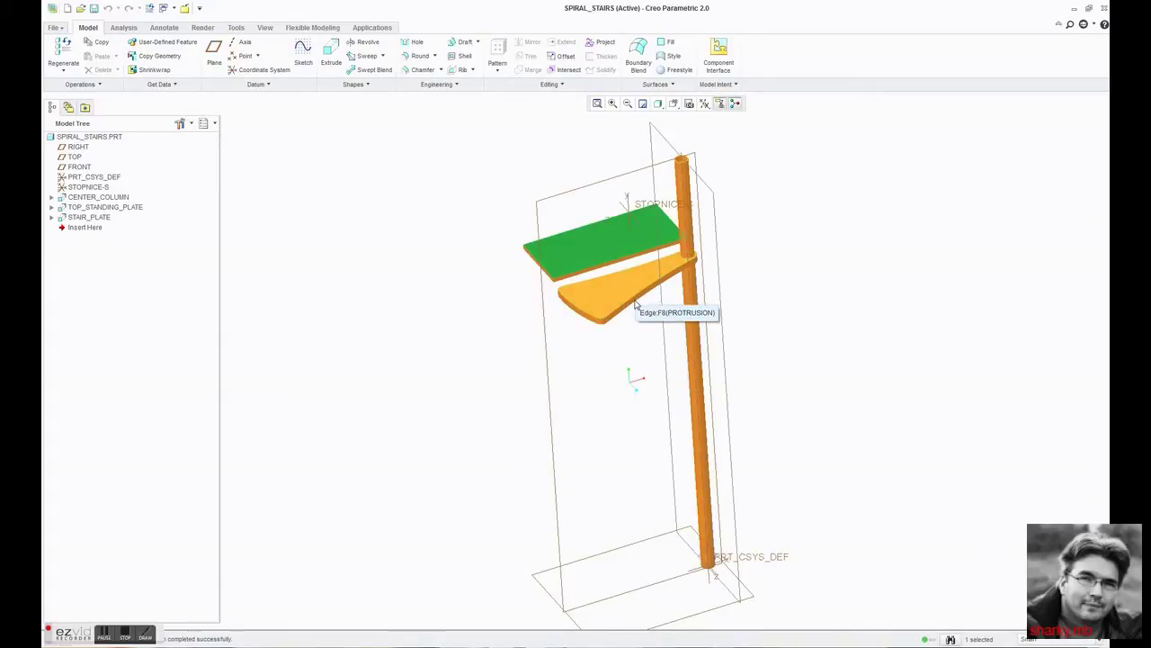
Reopen the STAIR_PLATE extrusion at 6.000 depth and toggle the datum display.
{"action": "right_click", "coordinate": [87, 220]}
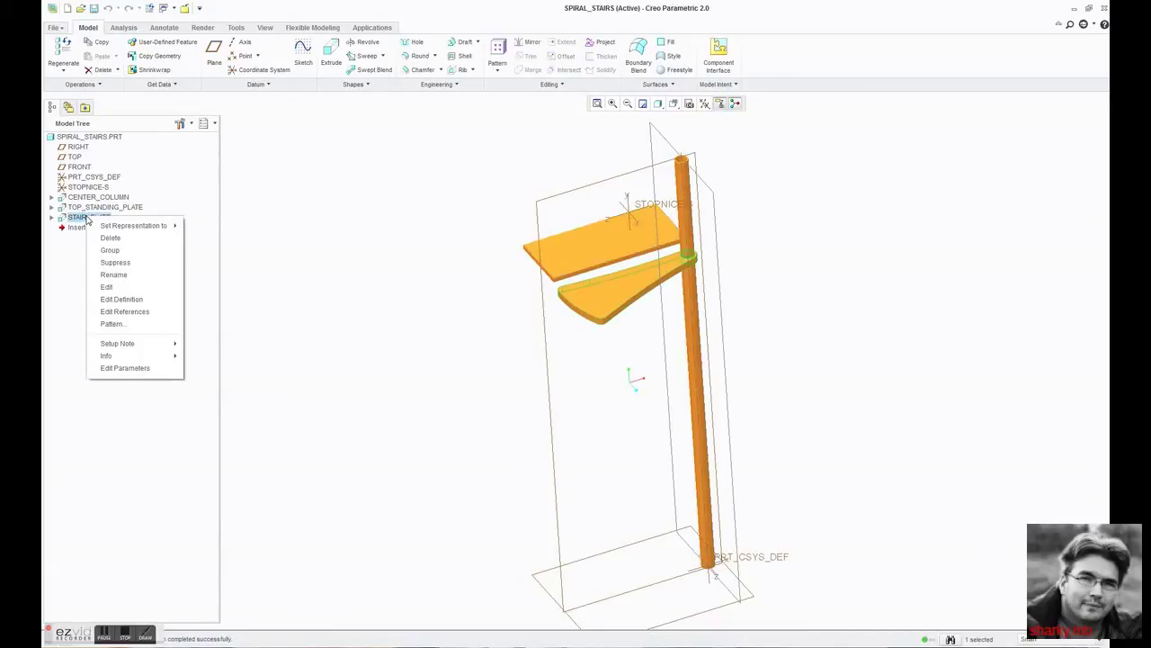
{"action": "left_click", "coordinate": [125, 300]}
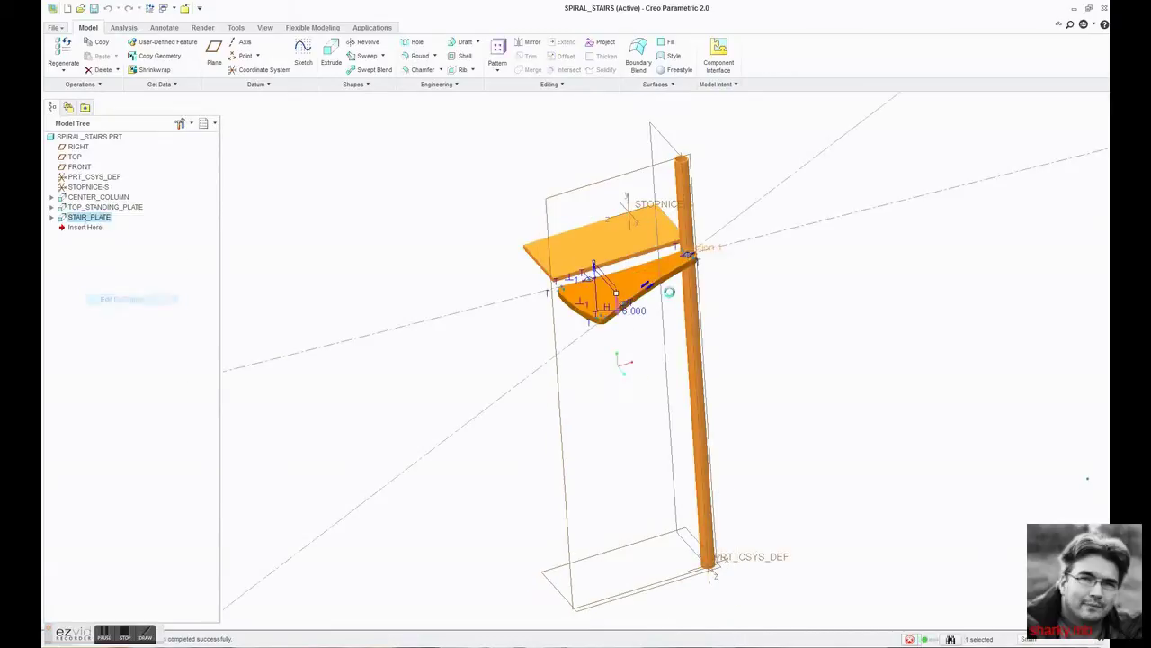
{"action": "mouse_move", "coordinate": [771, 323]}
{"action": "middle_mouse_down"}
{"action": "mouse_move", "coordinate": [776, 293]}
{"action": "mouse_move", "coordinate": [758, 336]}
{"action": "mouse_move", "coordinate": [779, 363]}
{"action": "middle_mouse_up"}
{"action": "scroll", "coordinate": [684, 317], "scroll_direction": "up", "scroll_amount": 3}
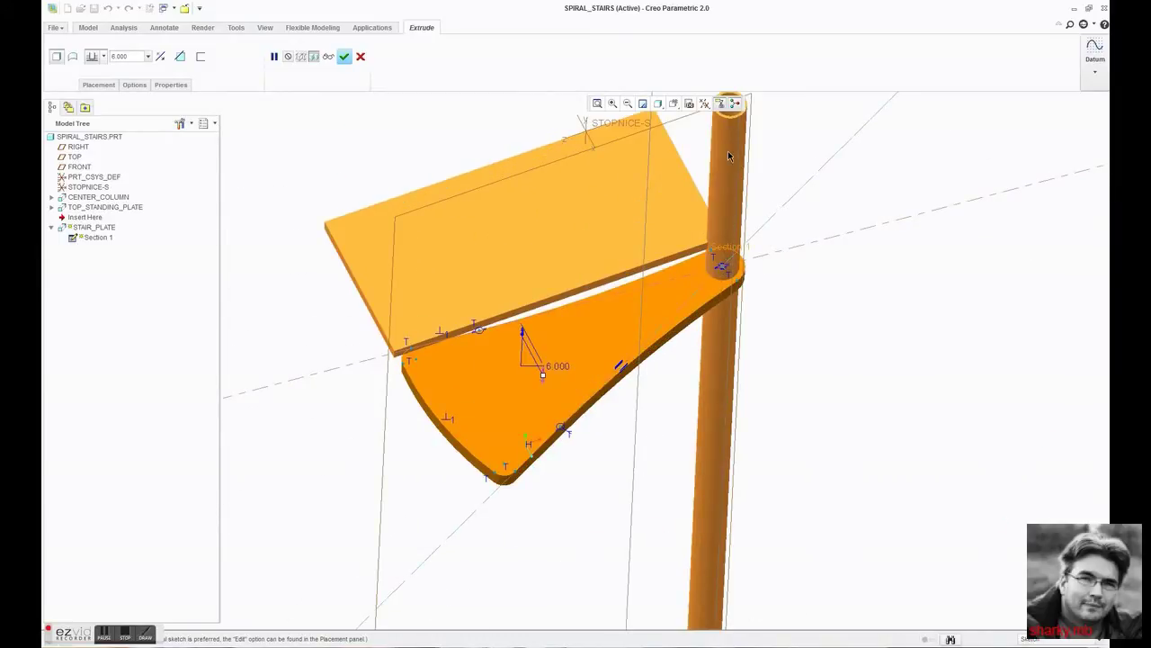
{"action": "left_click", "coordinate": [706, 104]}
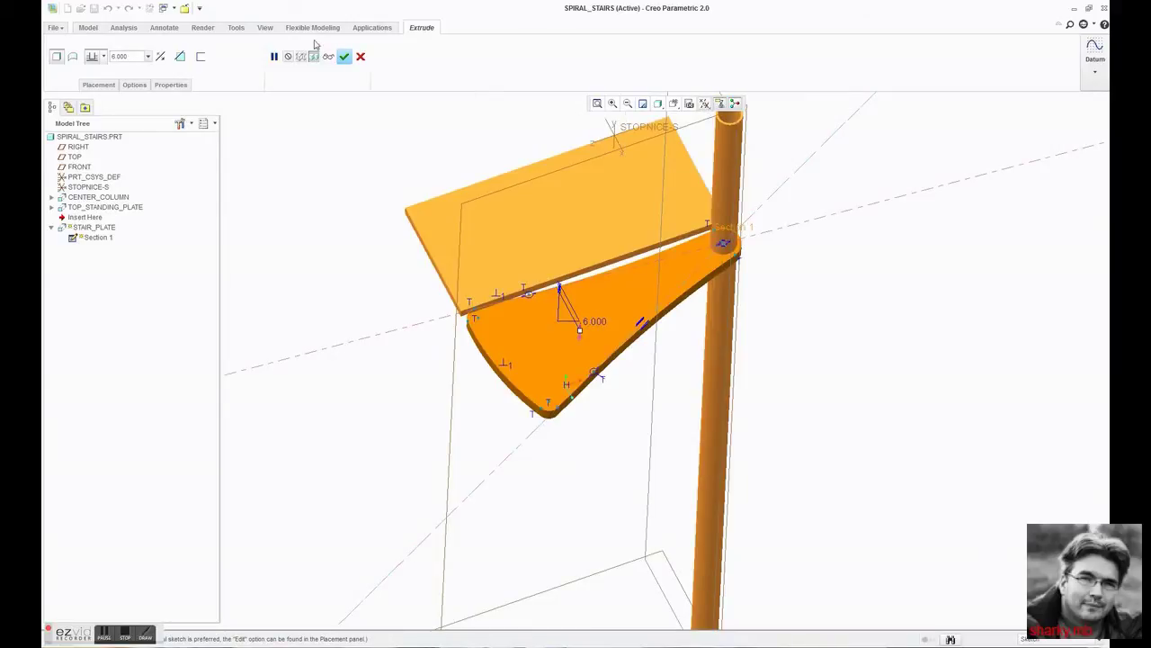
{"action": "left_click", "coordinate": [266, 28]}
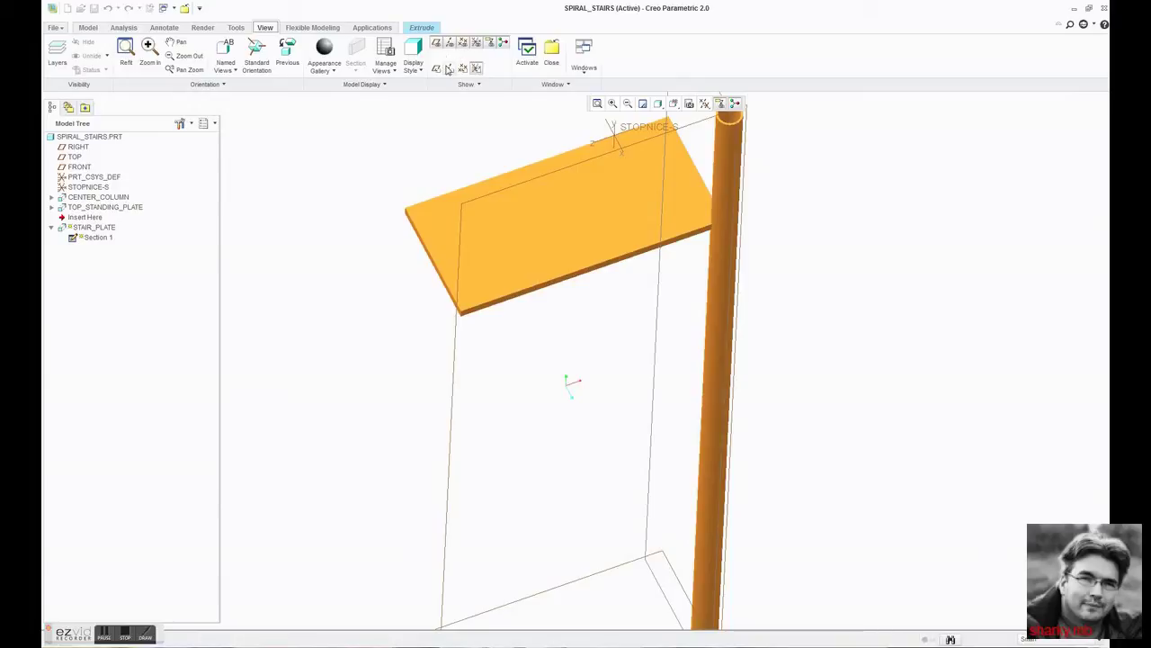
Zoom in on the center column and reopen the STAIR_PLATE extrusion for redefinition.
{"action": "left_click", "coordinate": [729, 160]}
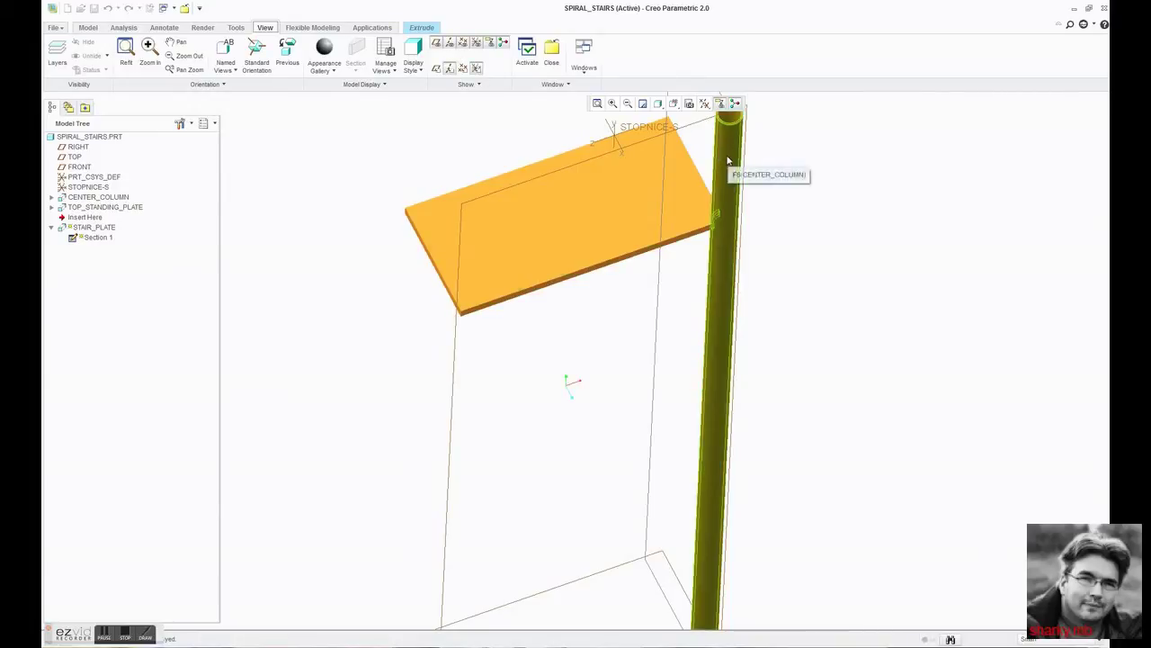
{"action": "left_click", "coordinate": [87, 27]}
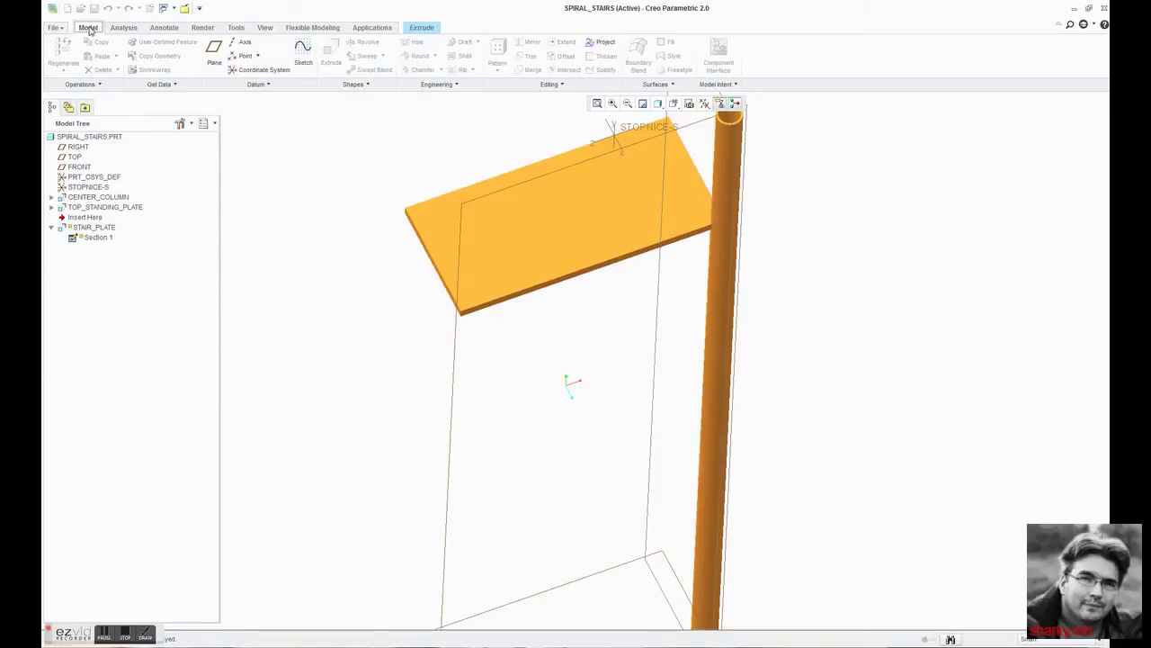
{"action": "scroll", "coordinate": [50, 66], "scroll_direction": "down", "scroll_amount": 1}
{"action": "left_click", "coordinate": [55, 28]}
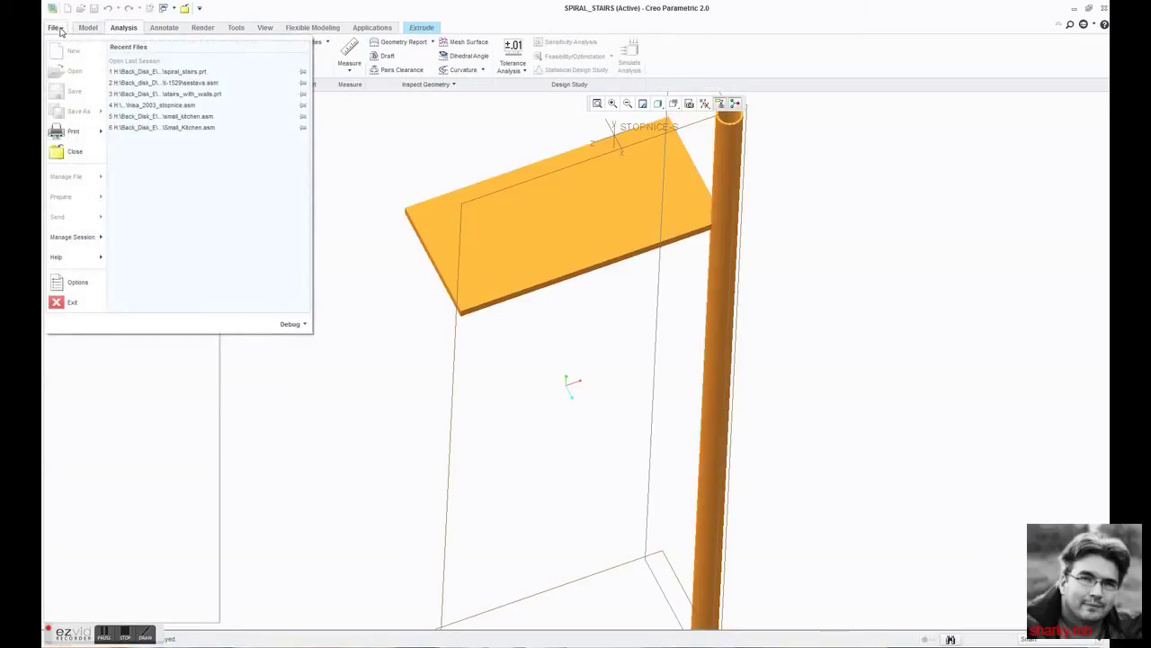
{"action": "left_click", "coordinate": [797, 303]}
{"action": "mouse_move", "coordinate": [654, 252]}
{"action": "middle_mouse_down"}
{"action": "mouse_move", "coordinate": [783, 298]}
{"action": "mouse_move", "coordinate": [939, 133]}
{"action": "middle_mouse_up"}
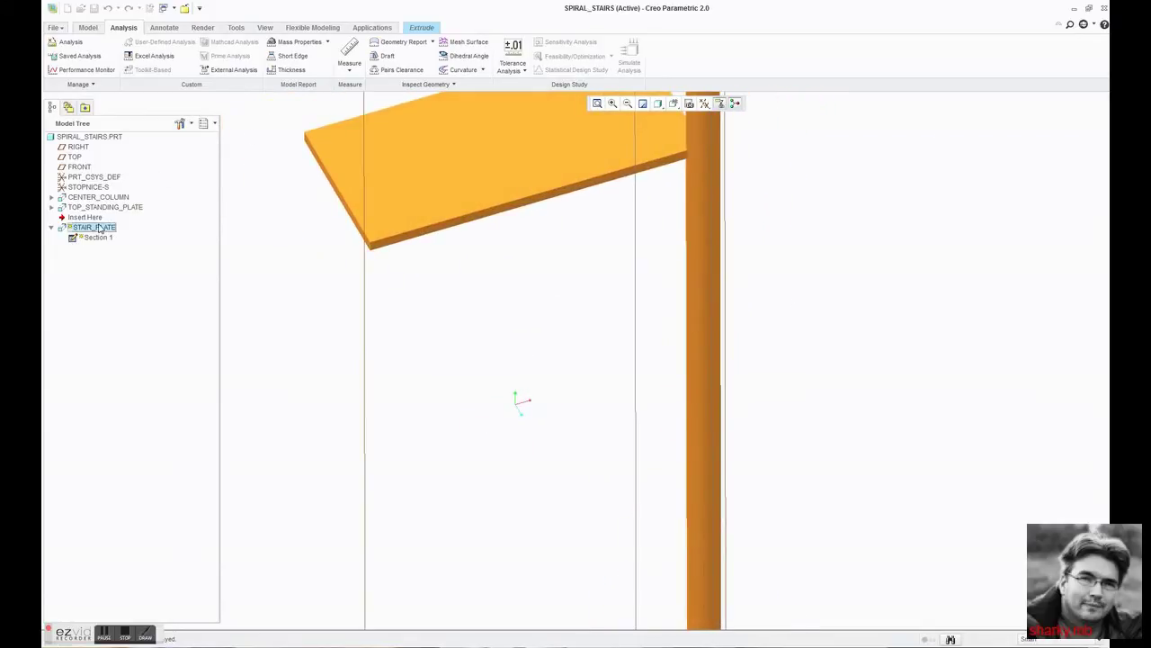
{"action": "scroll", "coordinate": [603, 224], "scroll_direction": "down", "scroll_amount": 2}
{"action": "scroll", "coordinate": [603, 223], "scroll_direction": "up", "scroll_amount": 2}
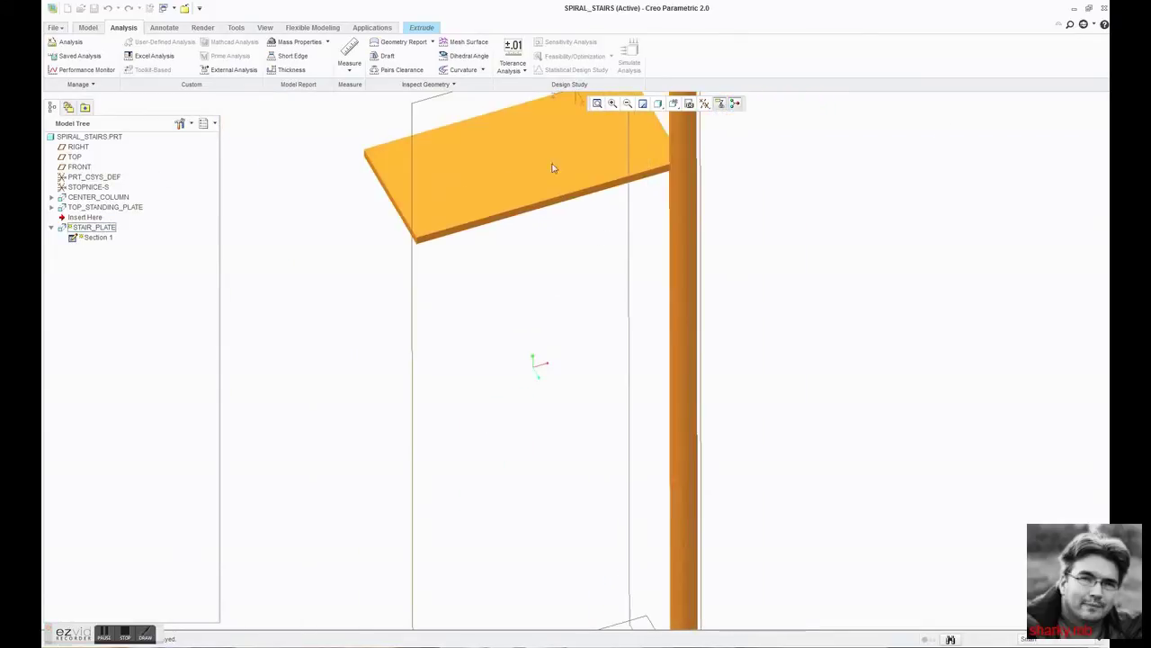
{"action": "left_click", "coordinate": [423, 27]}
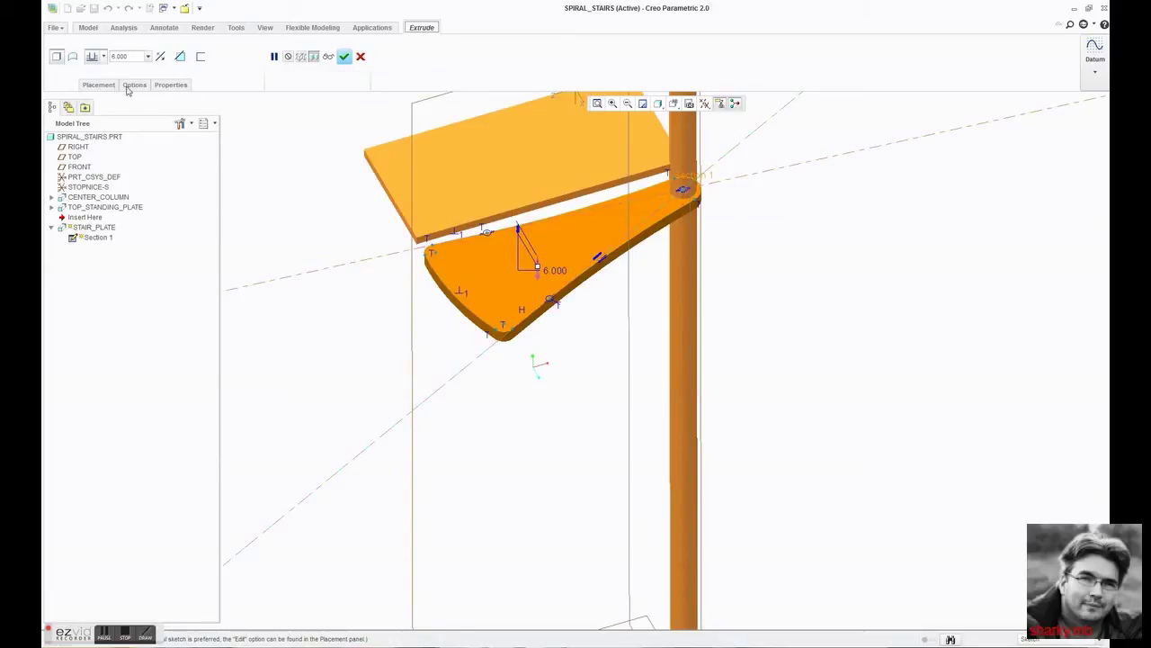
Review the STAIR_PLATE section sketch, then complete the extrude with a rounded end.
{"action": "left_click", "coordinate": [99, 84]}
{"action": "left_click", "coordinate": [204, 127]}
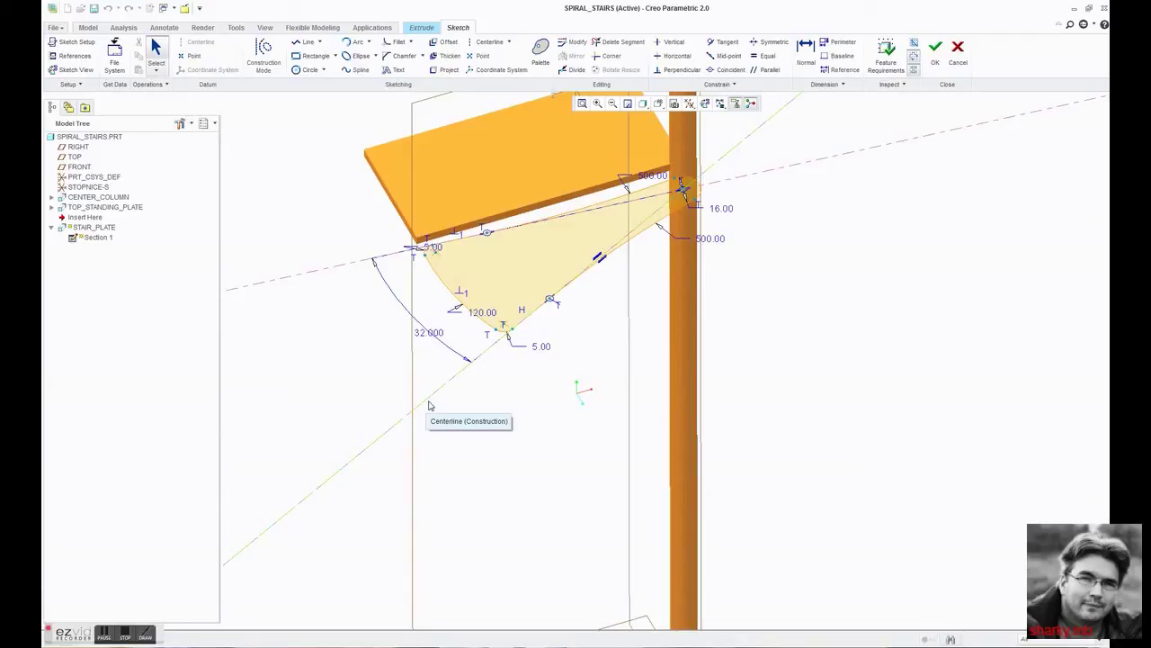
{"action": "left_click", "coordinate": [936, 46]}
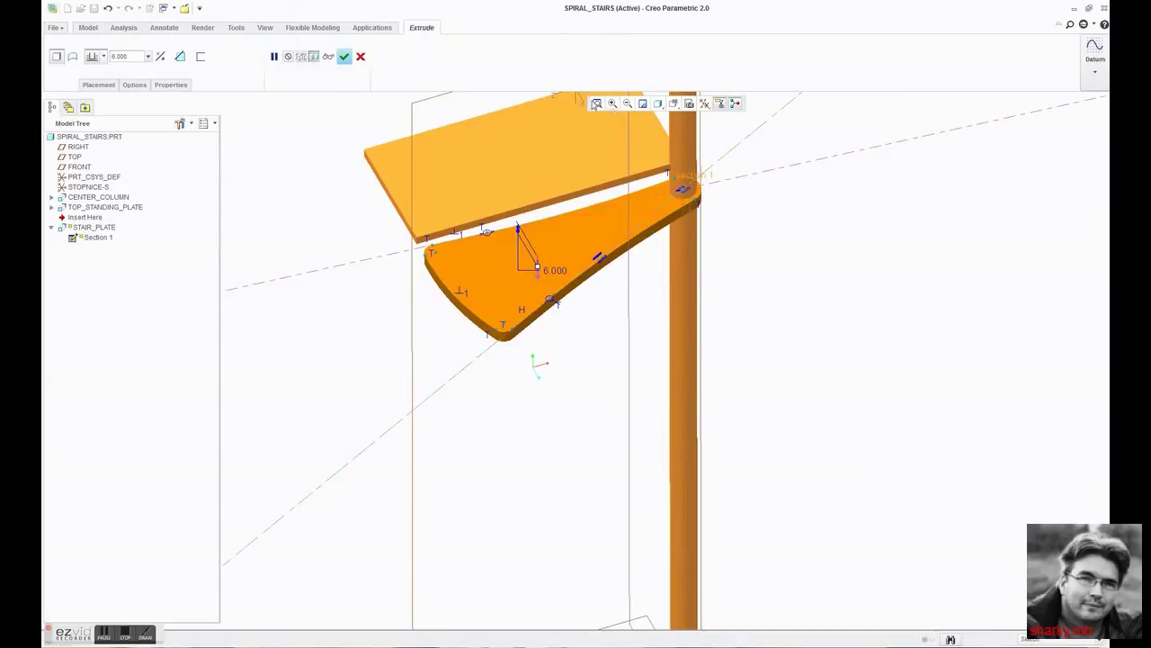
{"action": "left_click", "coordinate": [344, 56]}
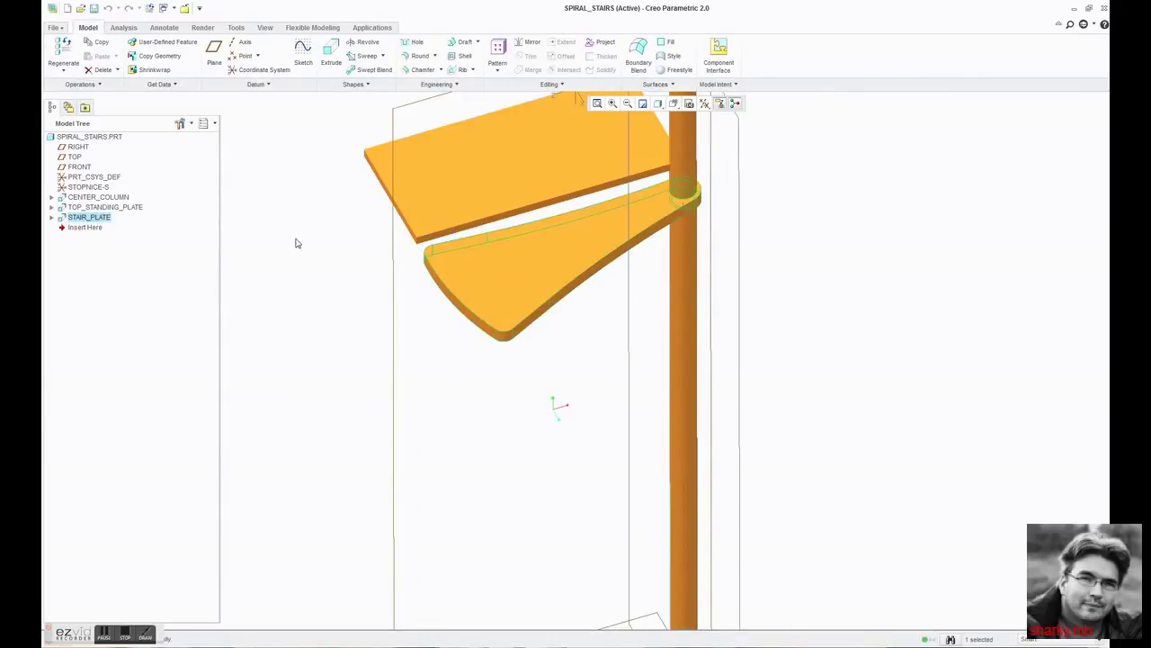
Fit the model in view and begin a Pattern of STAIR_PLATE.
{"action": "scroll", "coordinate": [577, 329], "scroll_direction": "down", "scroll_amount": 3}
{"action": "scroll", "coordinate": [577, 327], "scroll_direction": "up", "scroll_amount": 6}
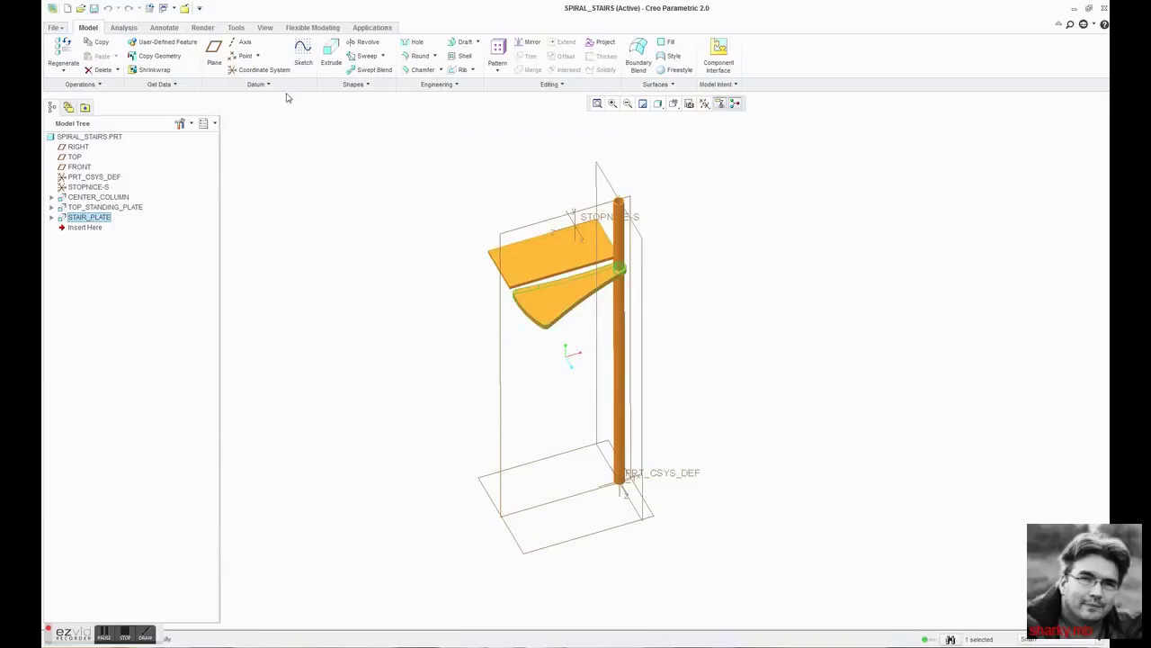
{"action": "left_click", "coordinate": [496, 54]}
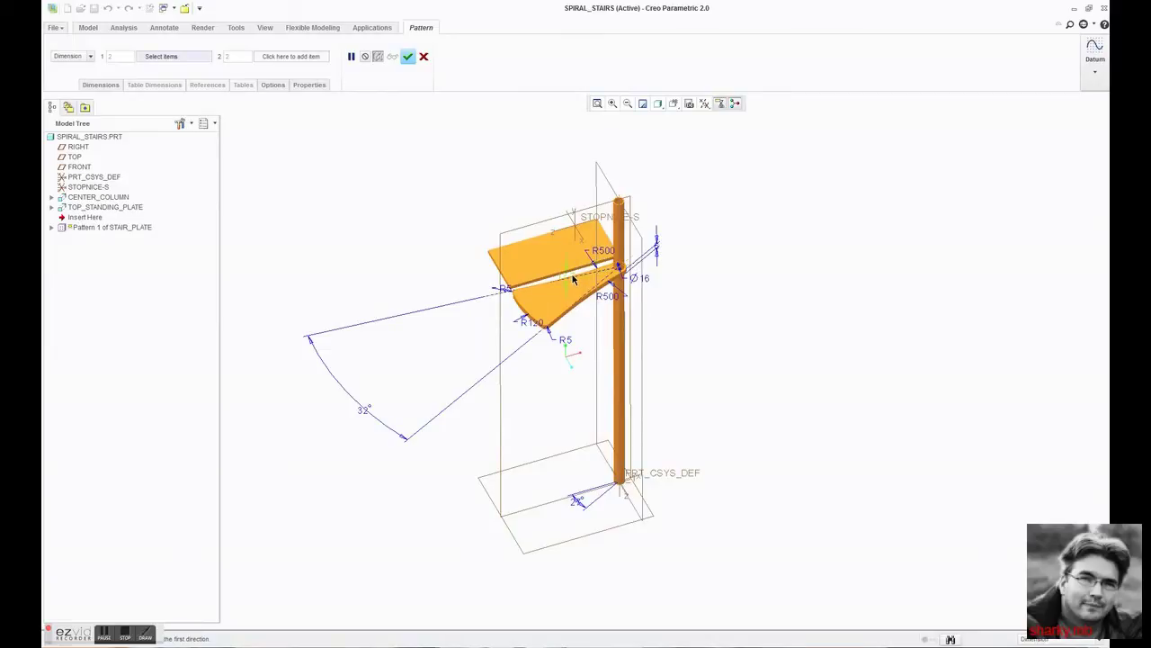
Pattern STAIR_PLATE by its height and base-angle increments into 18 steps.
{"action": "left_click", "coordinate": [567, 273]}
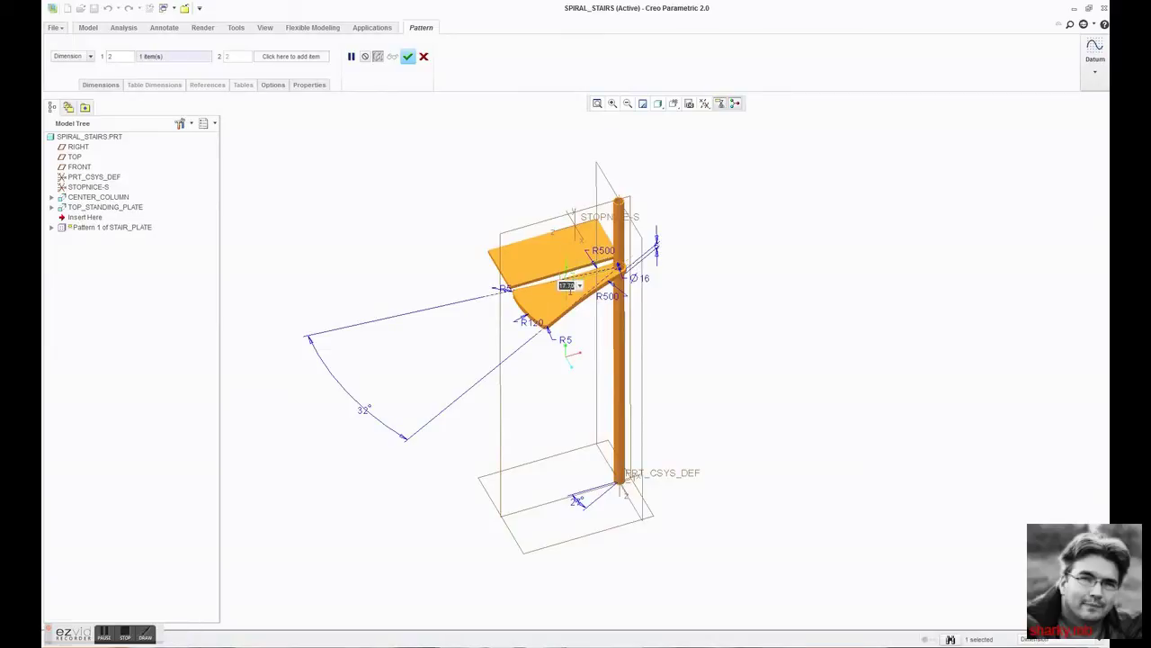
{"action": "key", "text": "Return"}
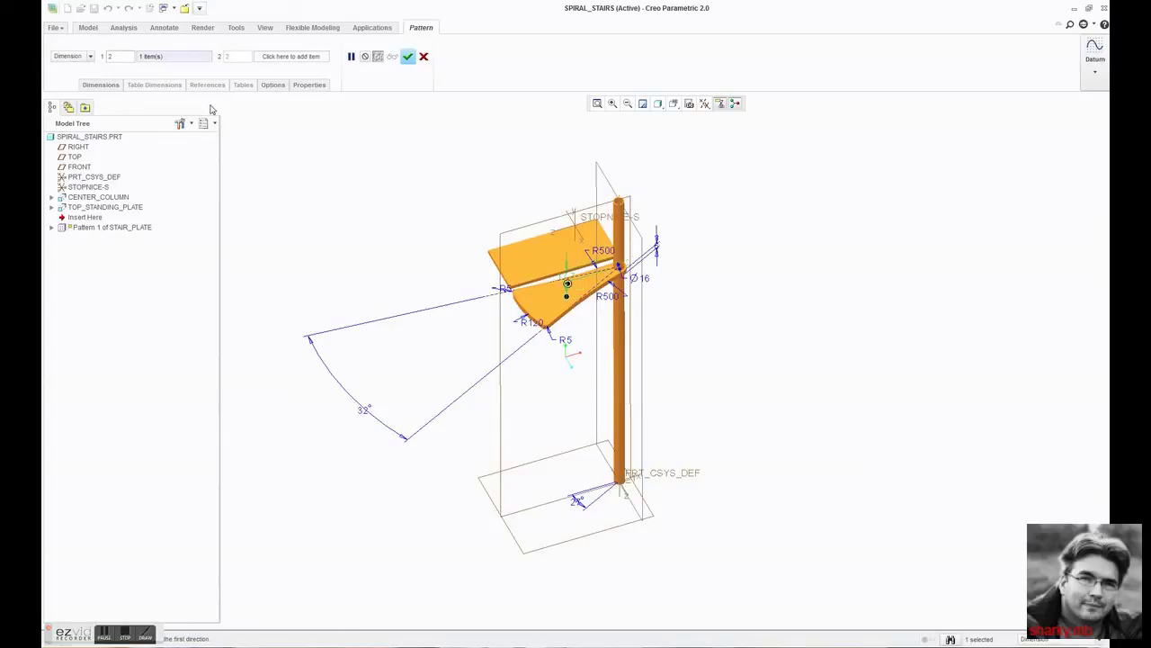
{"action": "left_click", "coordinate": [577, 504], "text": "ctrl"}
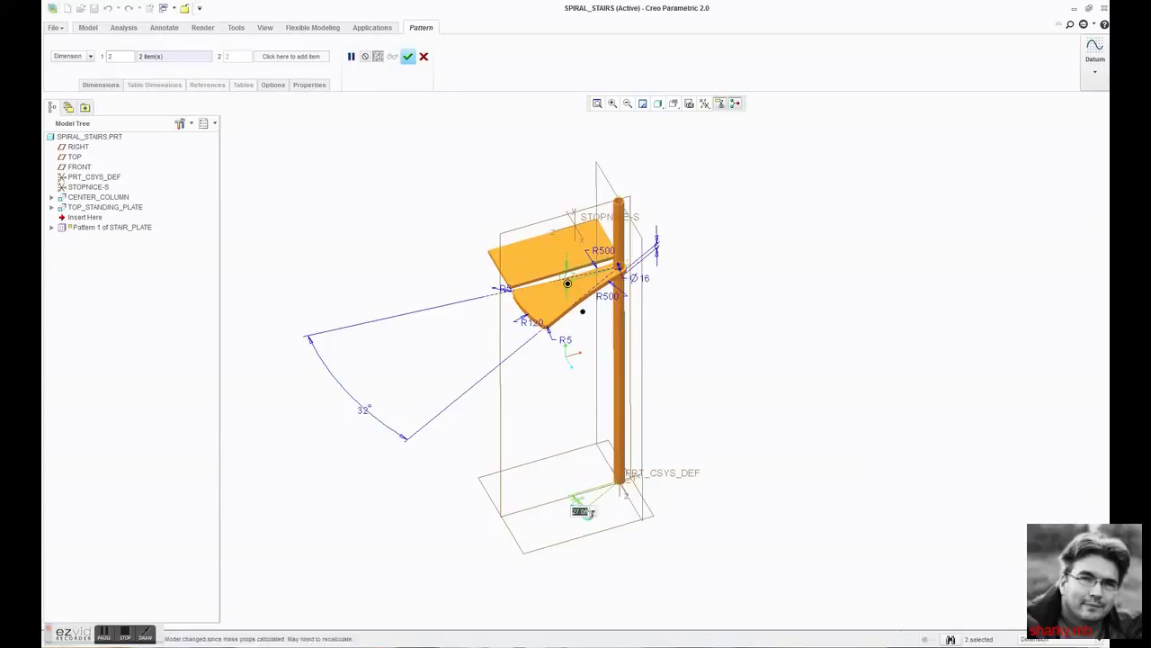
{"action": "key", "text": "Return"}
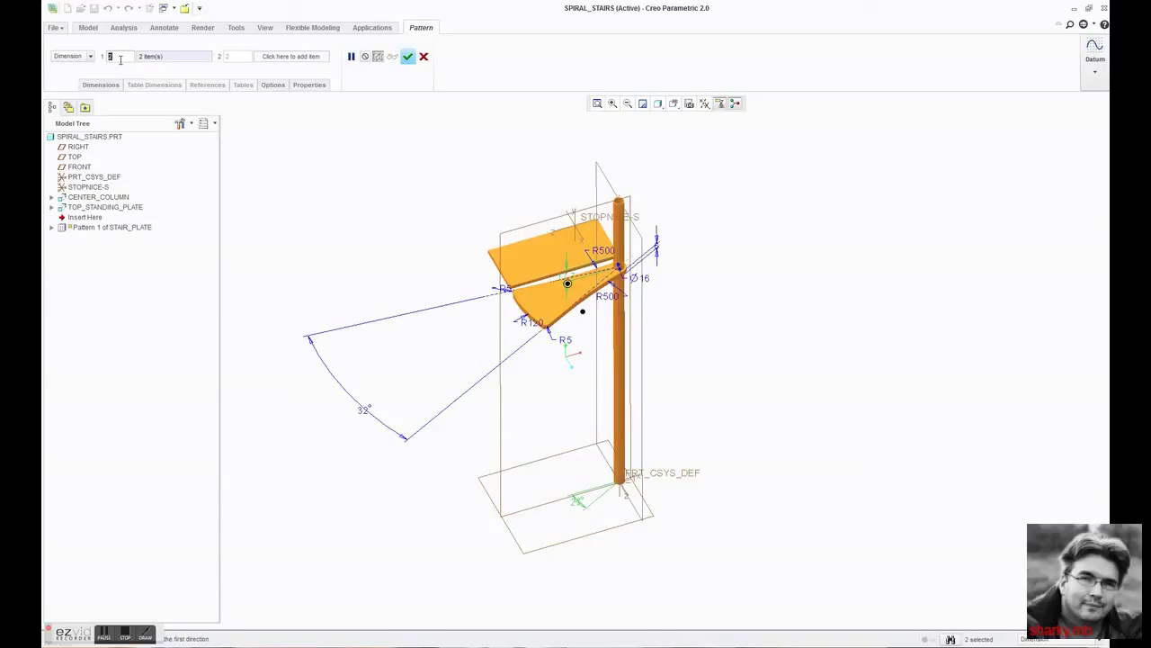
{"action": "type", "text": "18"}
{"action": "key", "text": "Return"}
{"action": "left_click", "coordinate": [408, 56]}
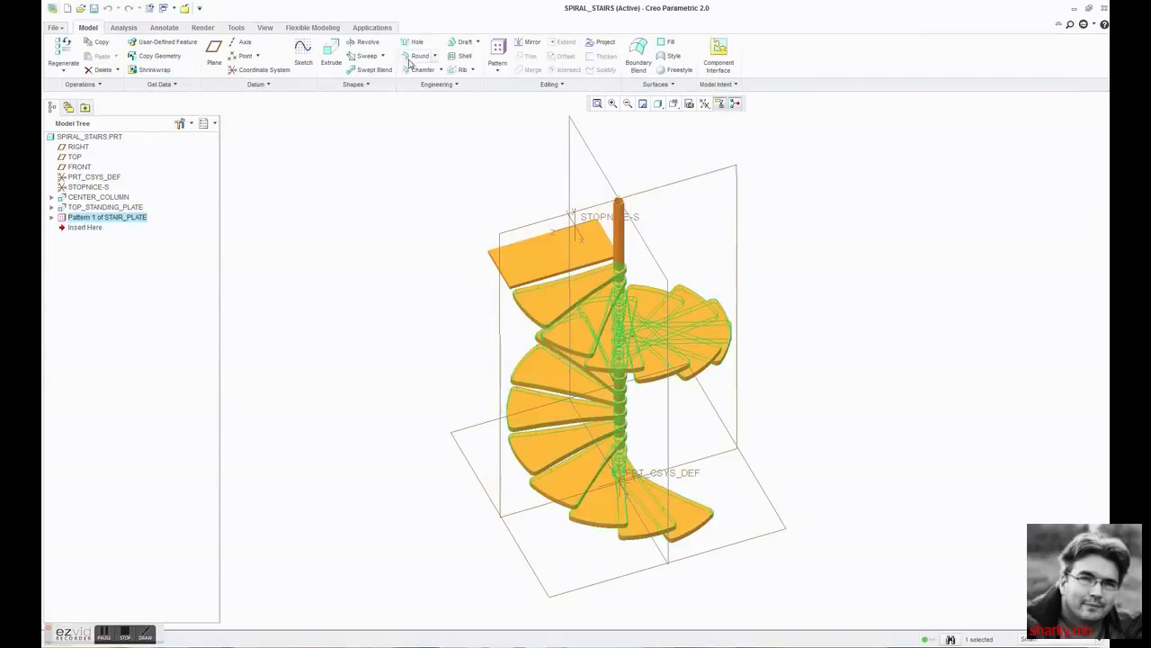
{"action": "middle_click_drag", "start_coordinate": [630, 360], "coordinate": [567, 394]}
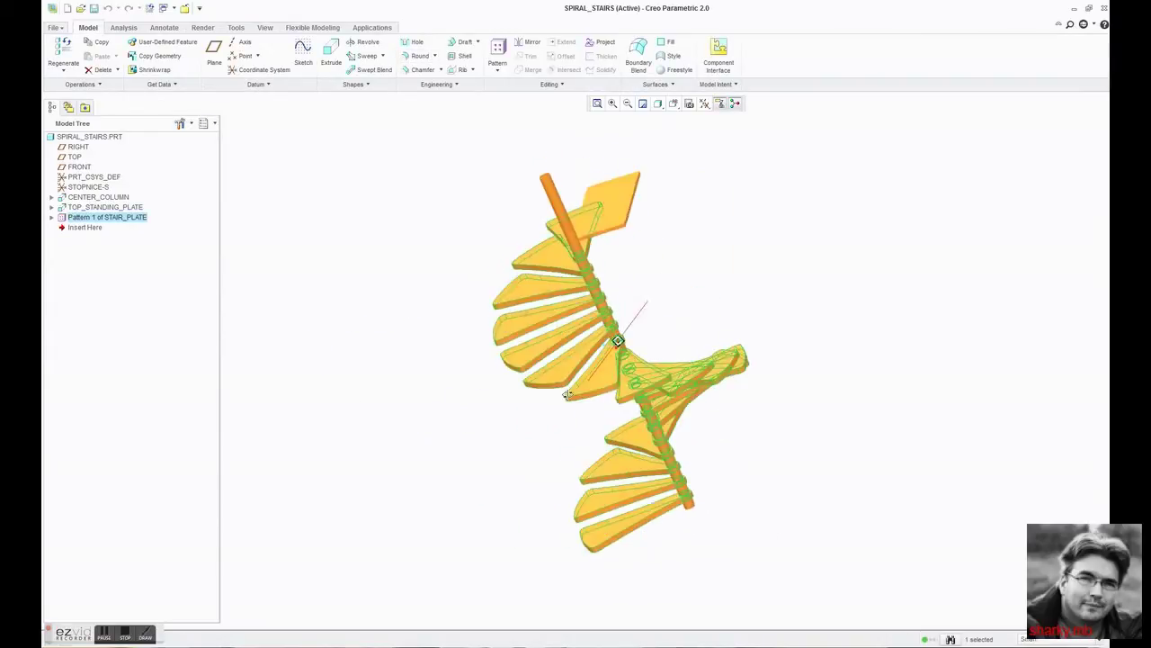
{"action": "middle_click_drag", "start_coordinate": [567, 394], "coordinate": [688, 333]}
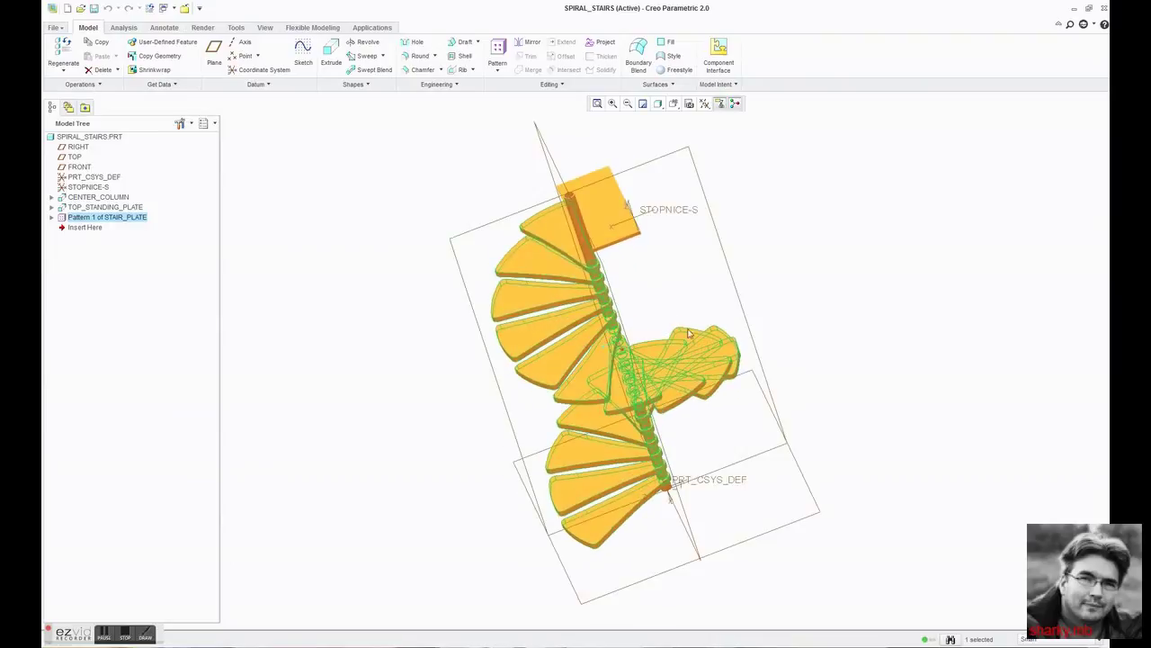
{"action": "mouse_move", "coordinate": [594, 445]}
{"action": "middle_mouse_down"}
{"action": "mouse_move", "coordinate": [560, 398]}
{"action": "mouse_move", "coordinate": [531, 404]}
{"action": "mouse_move", "coordinate": [530, 432]}
{"action": "mouse_move", "coordinate": [580, 418]}
{"action": "mouse_move", "coordinate": [667, 436]}
{"action": "mouse_move", "coordinate": [672, 447]}
{"action": "middle_mouse_up"}
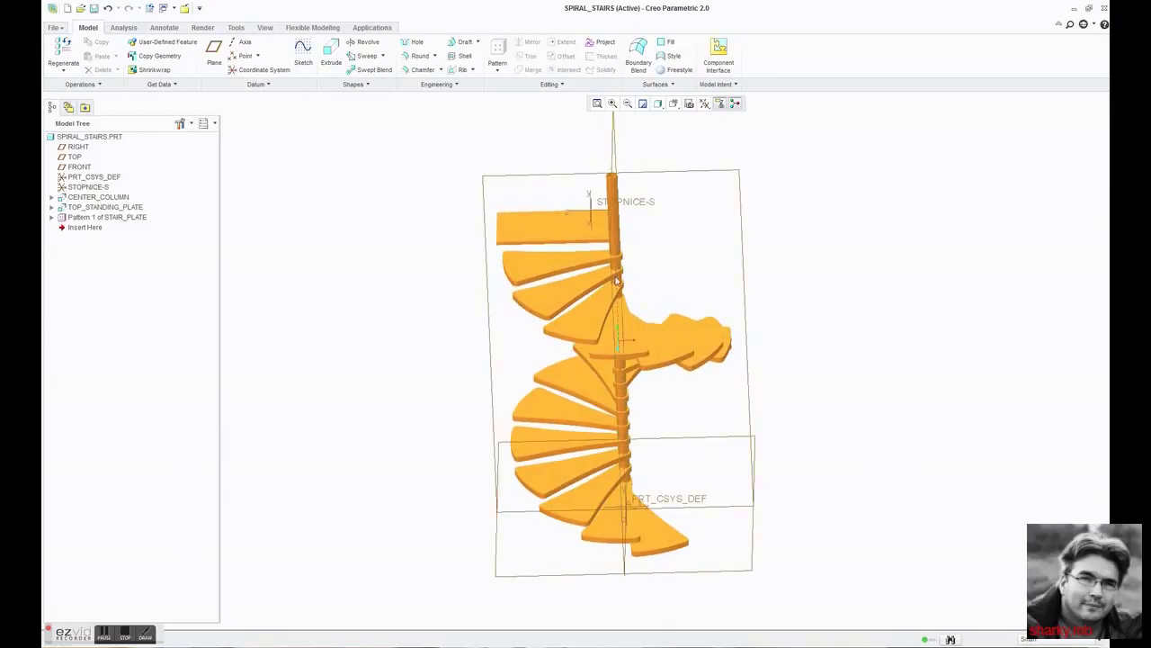
{"action": "middle_click_drag", "start_coordinate": [591, 488], "coordinate": [566, 511]}
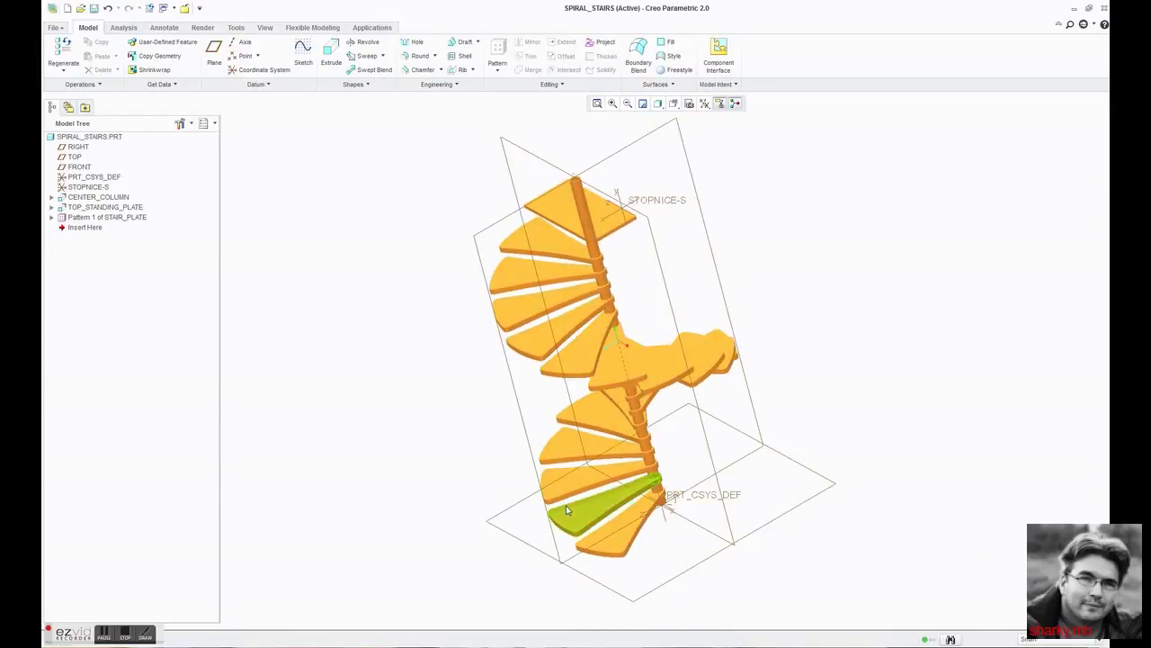